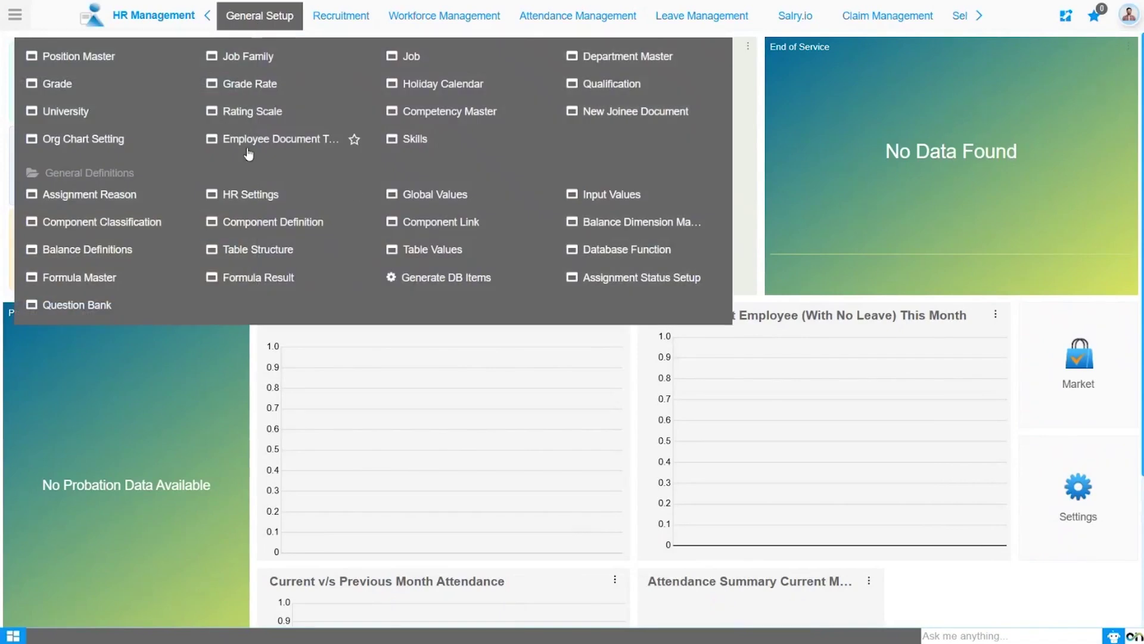
Open HR Settings and set the Organization of the new record to *.
click(249, 195)
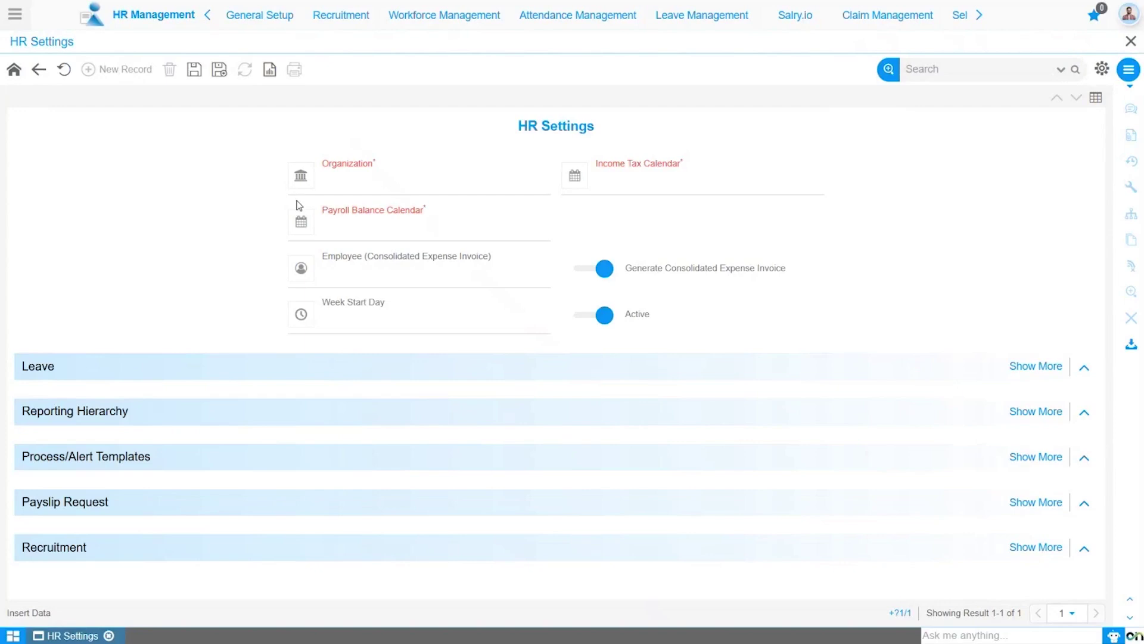
click(410, 235)
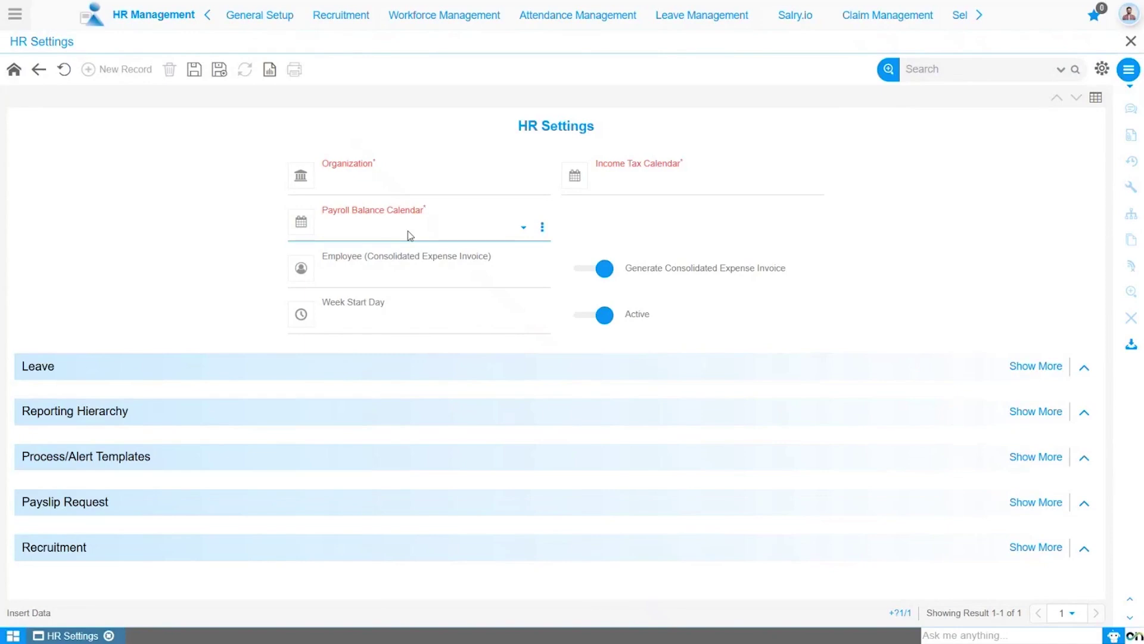
click(442, 266)
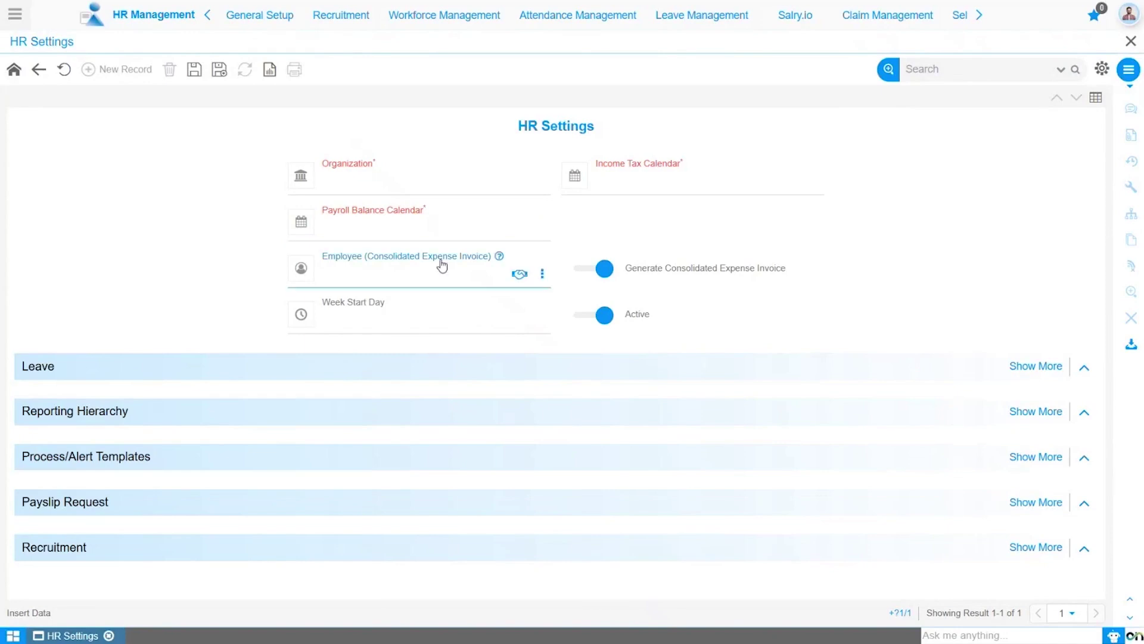
click(433, 189)
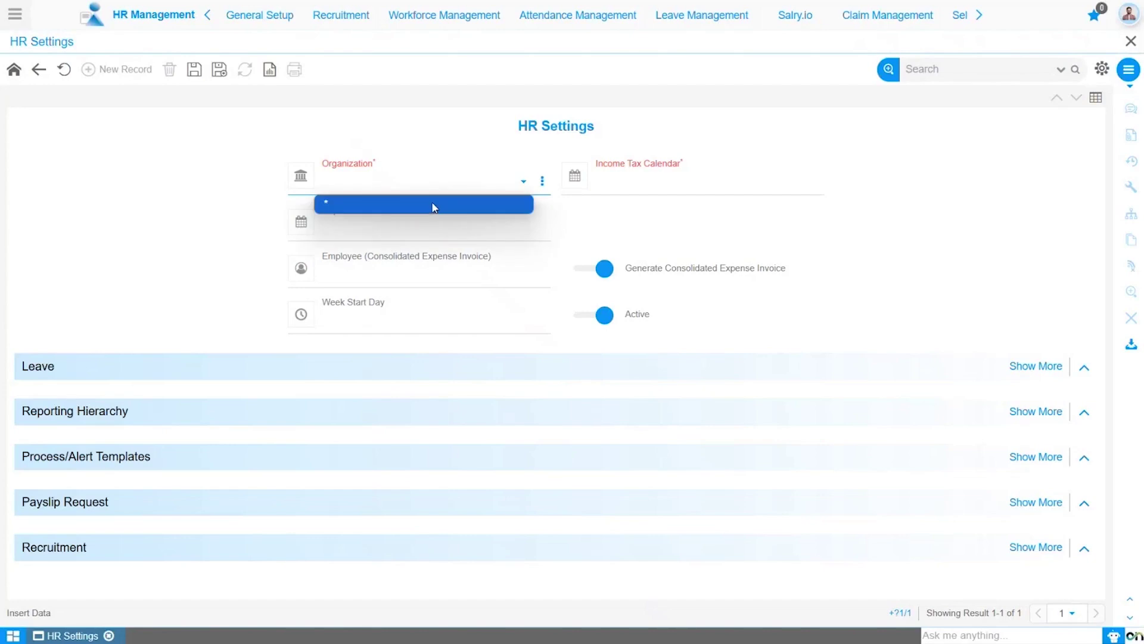
click(433, 206)
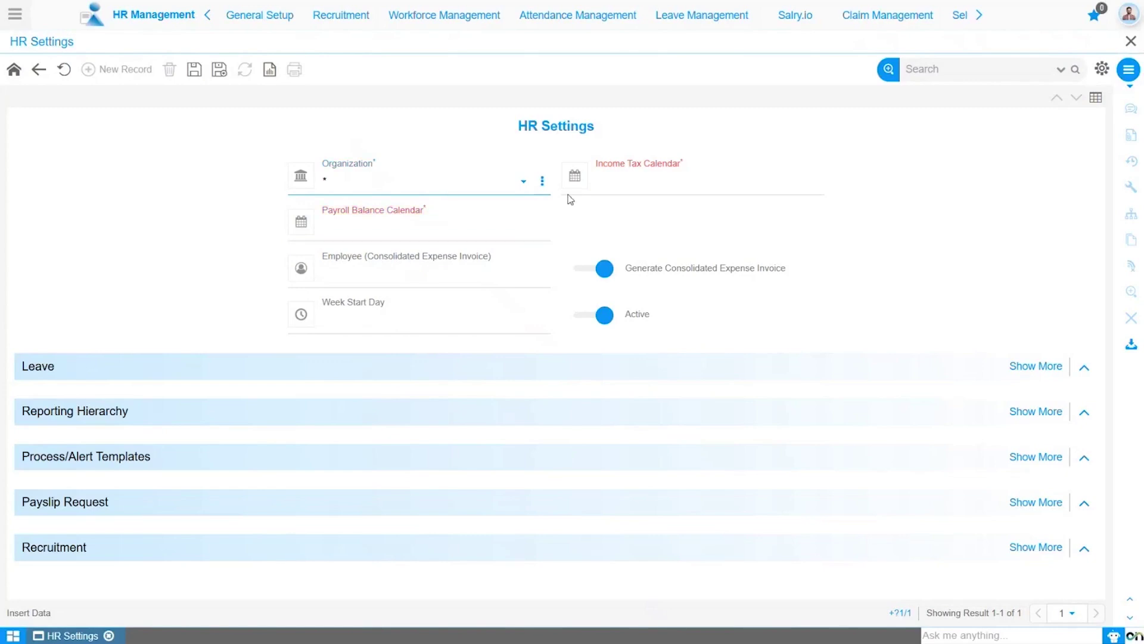
Set both the Income Tax Calendar and the Payroll Balance Calendar to Sonic Calendar.
click(617, 184)
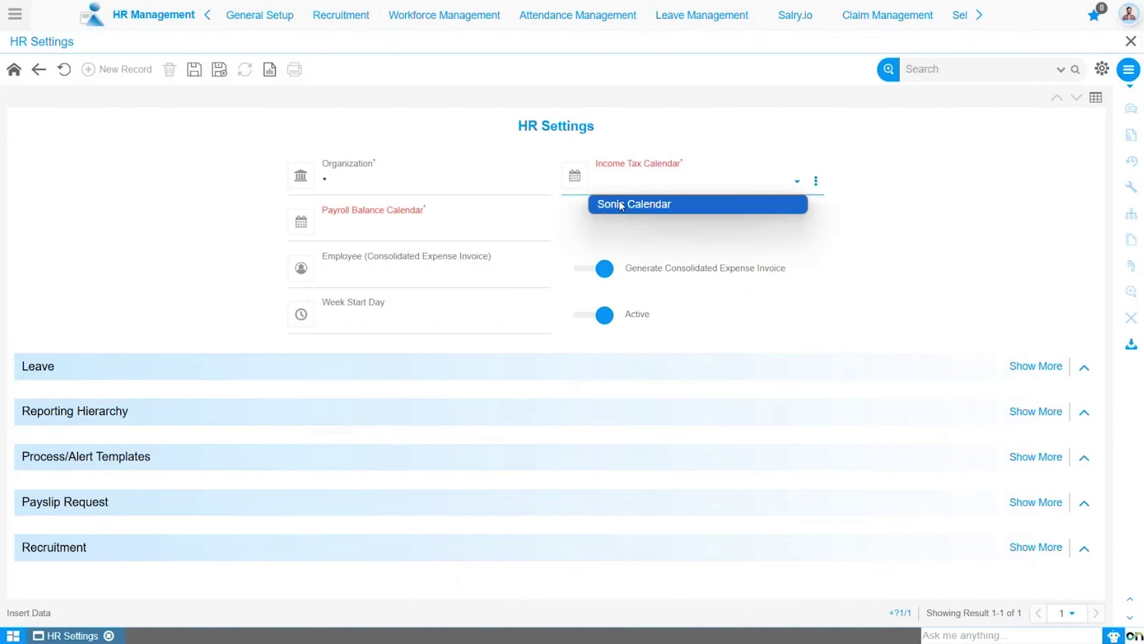
click(621, 204)
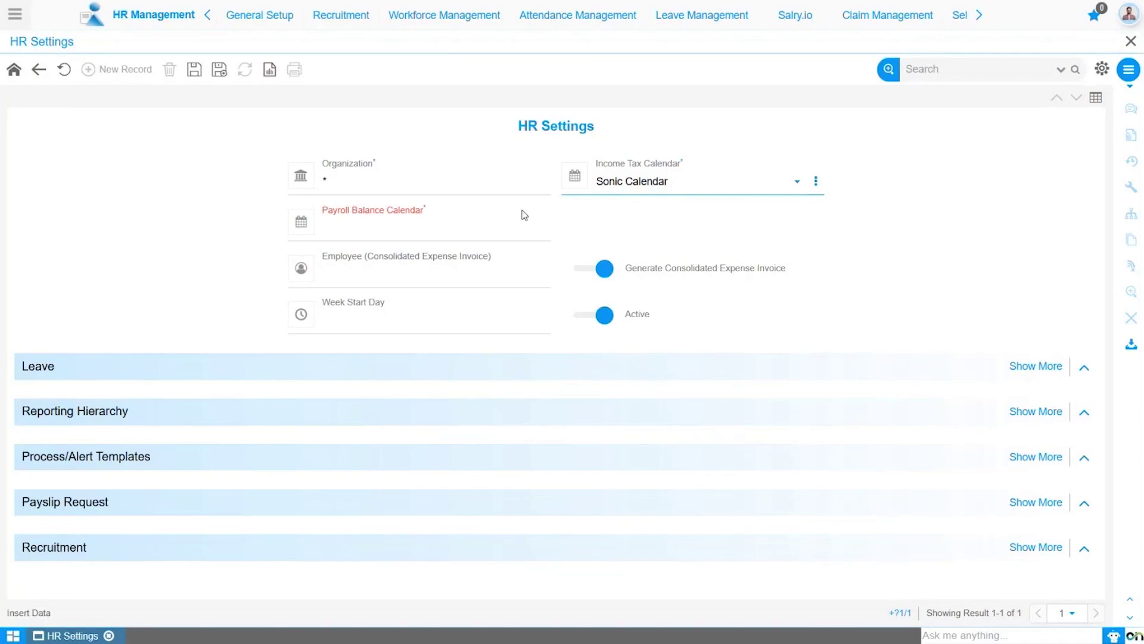
click(459, 234)
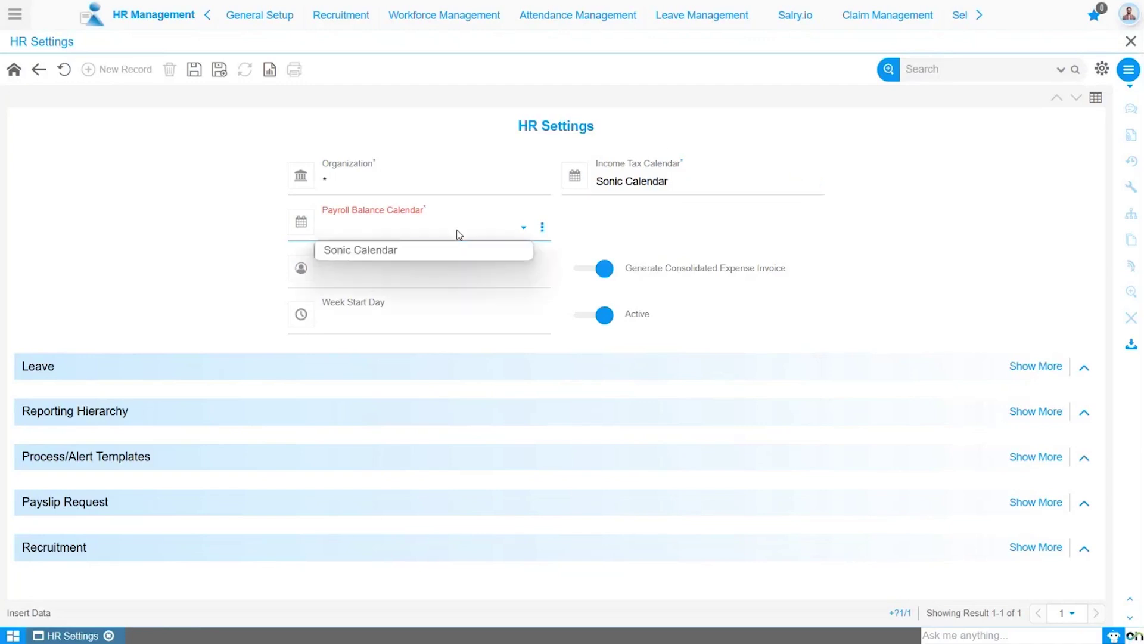
click(447, 249)
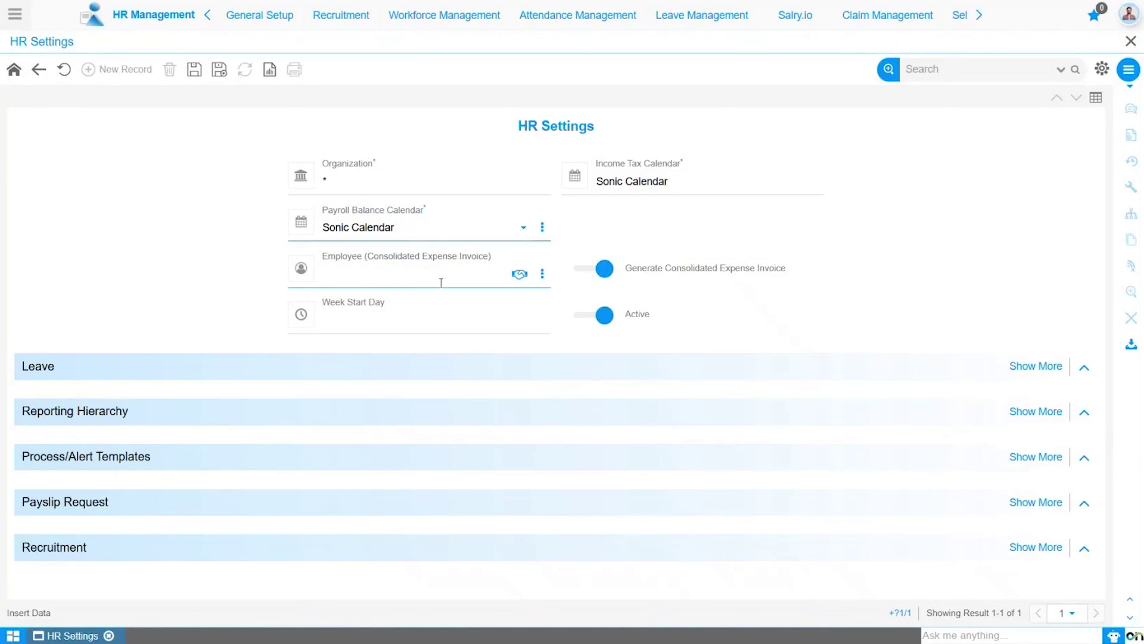
Choose the Payroll Expense business partner as the Employee (Consolidated Expense Invoice), sorting the partner list by name to find it.
click(520, 275)
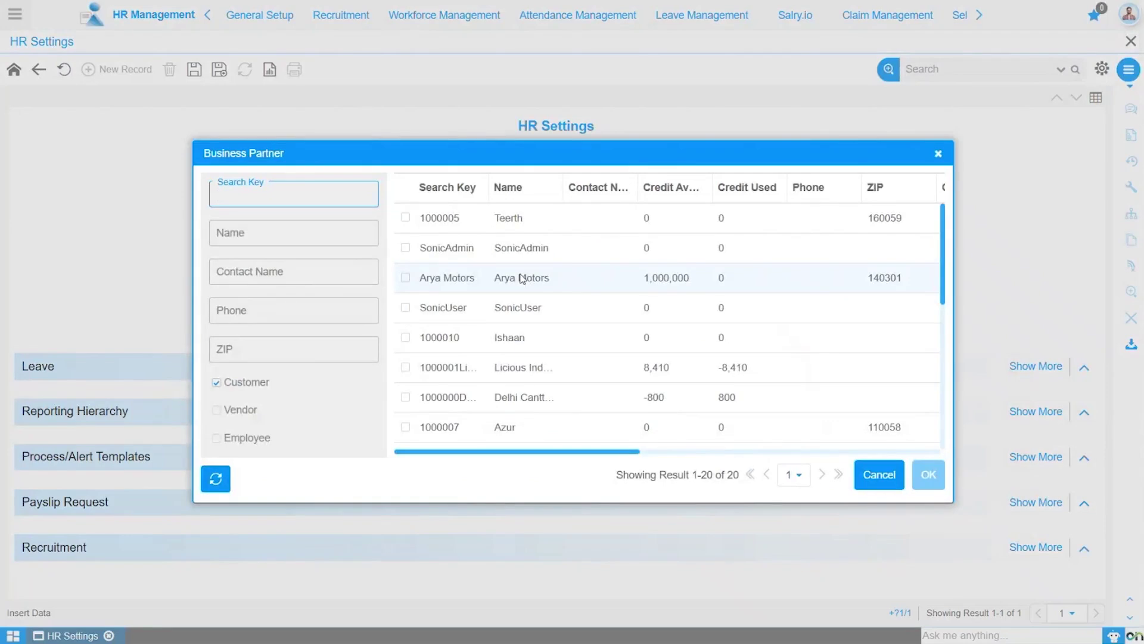
click(512, 187)
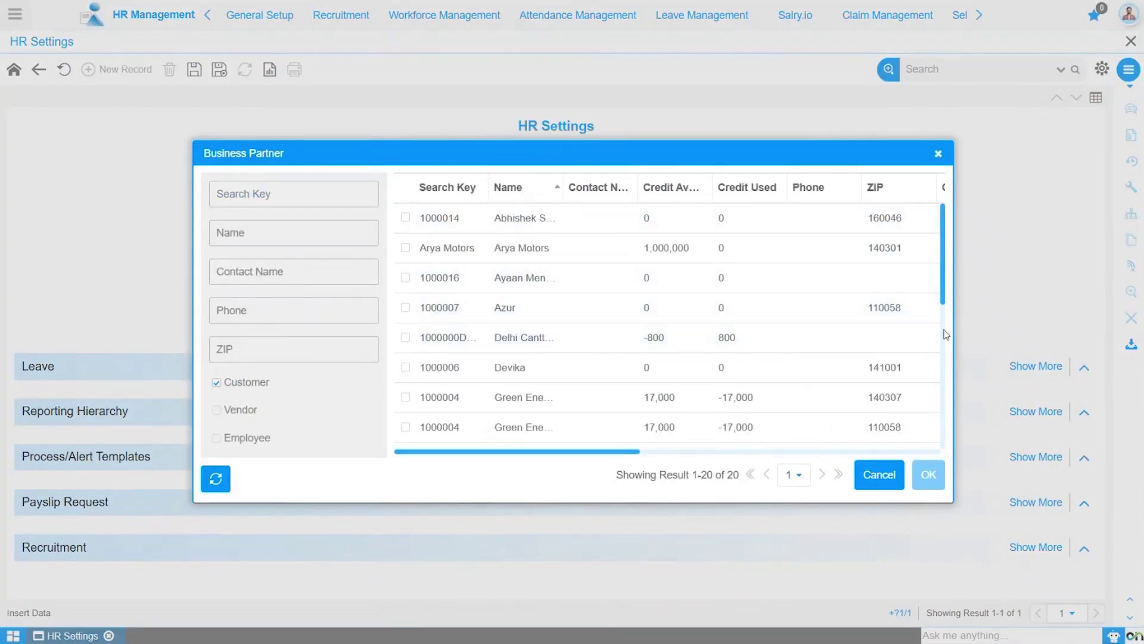
scroll(946, 334, down, 3)
click(621, 344)
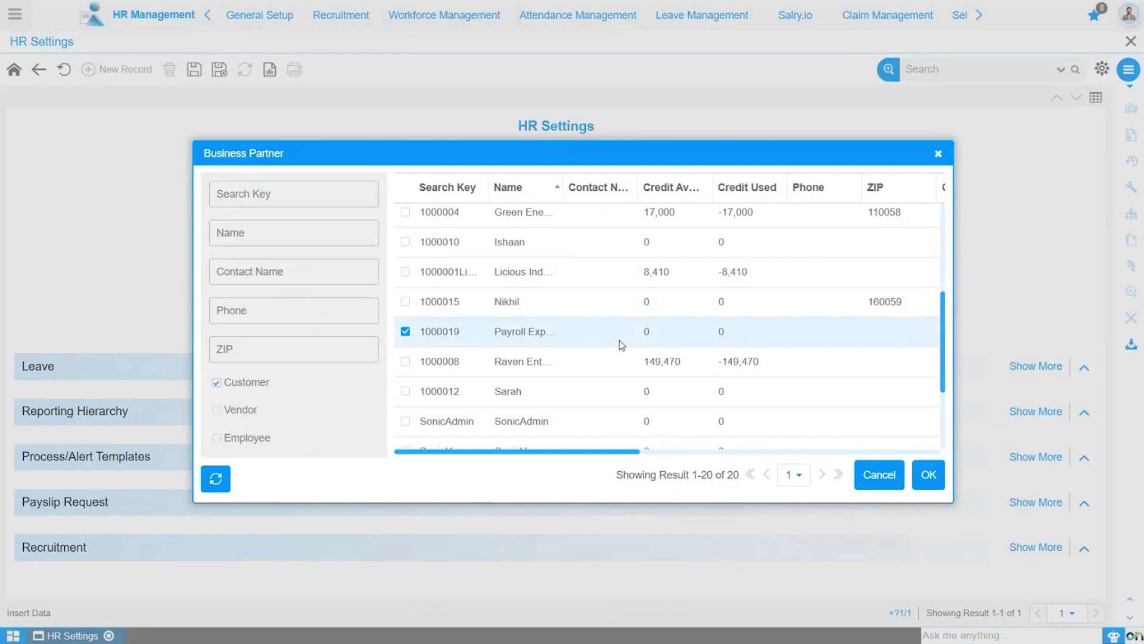
click(928, 477)
Set the Week Start Day to Monday.
click(511, 322)
click(417, 322)
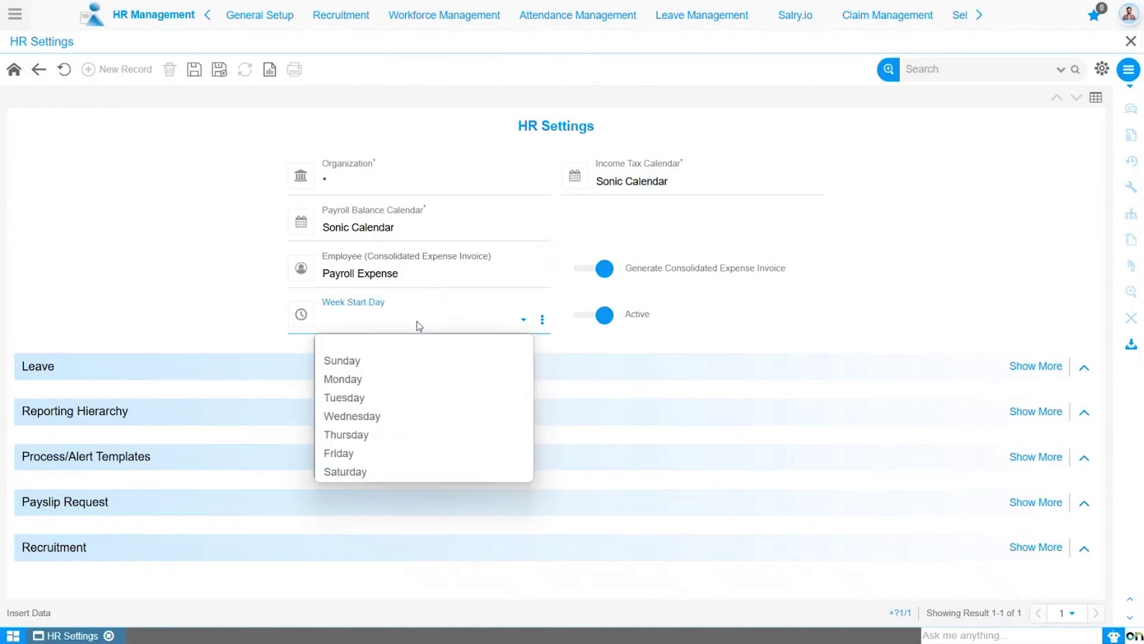
click(421, 385)
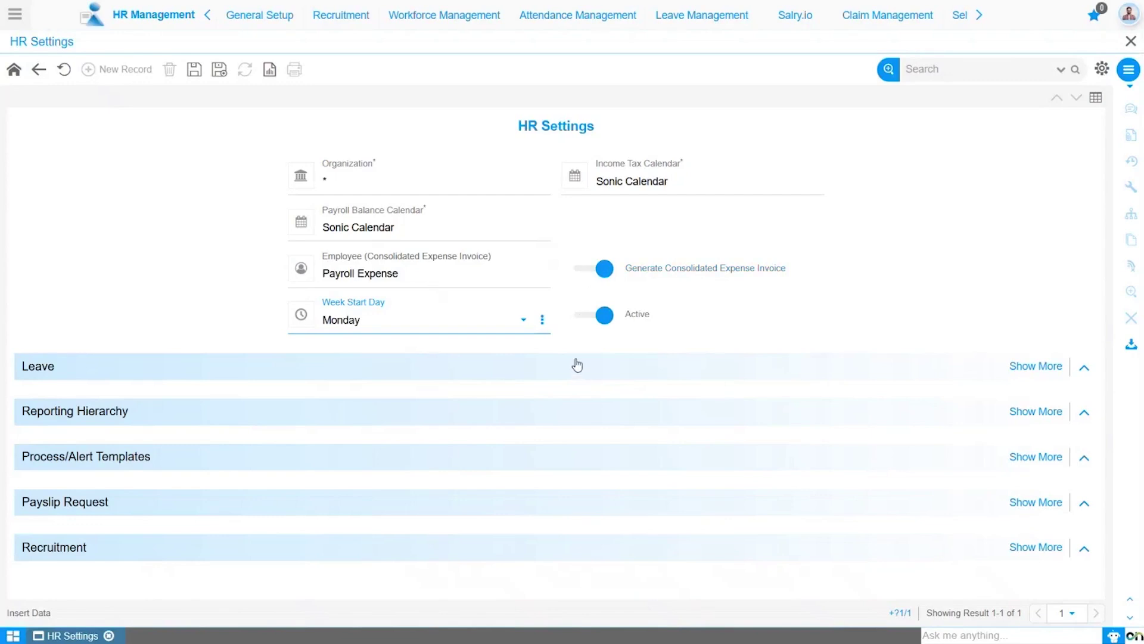
Expand the Leave section and enter "Max Cap" as the Leave Suffix.
click(1018, 370)
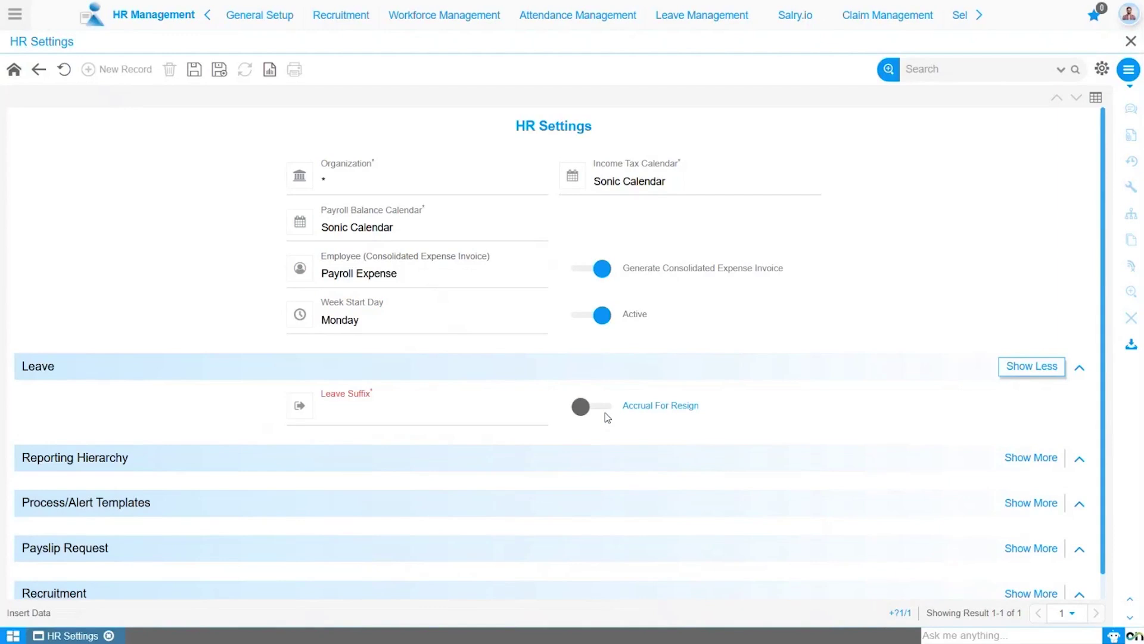
click(438, 415)
text(Max Cap)
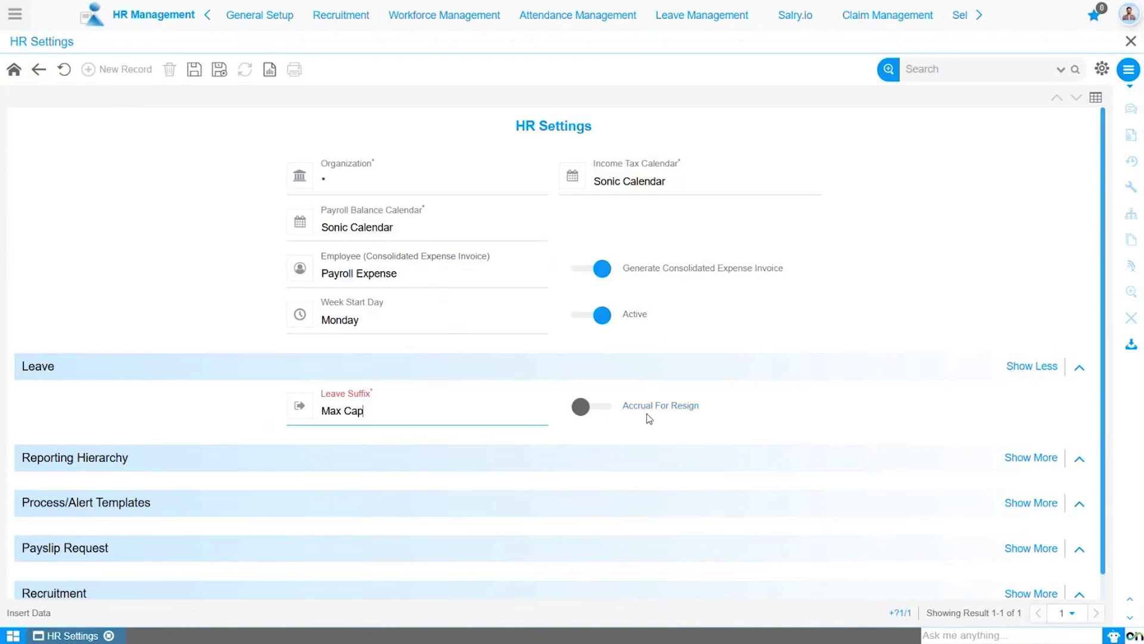
Enable Accrual For Resign, enter "Resignation Max Cap" as the Resign Suffix, and disable the accrual option again.
click(603, 410)
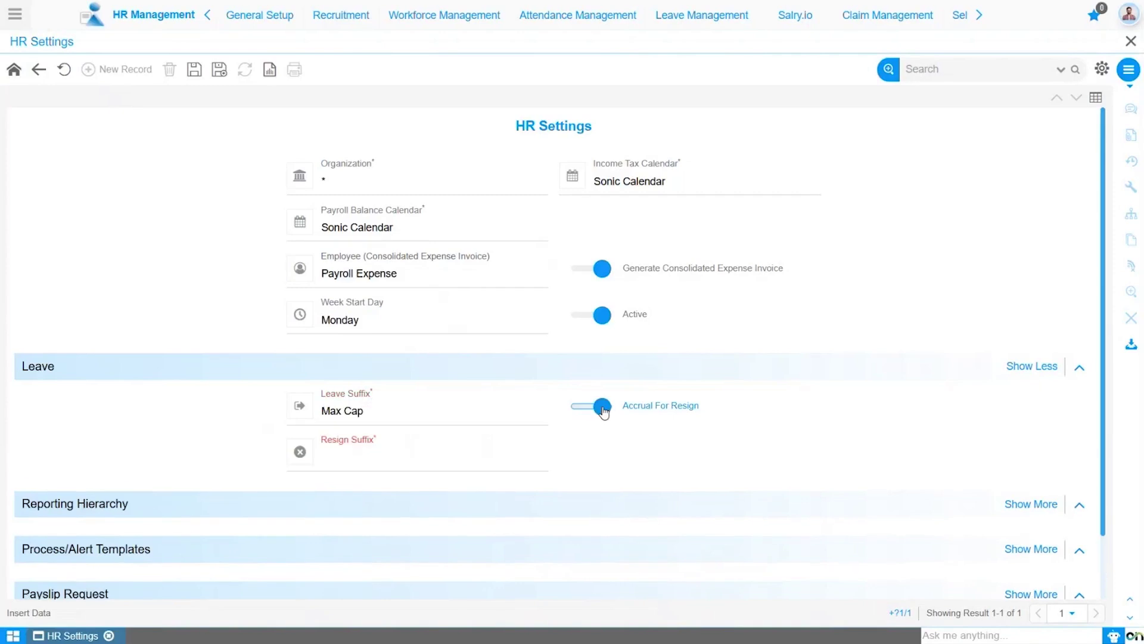
click(515, 456)
click(342, 462)
text(Resignation Max Cap)
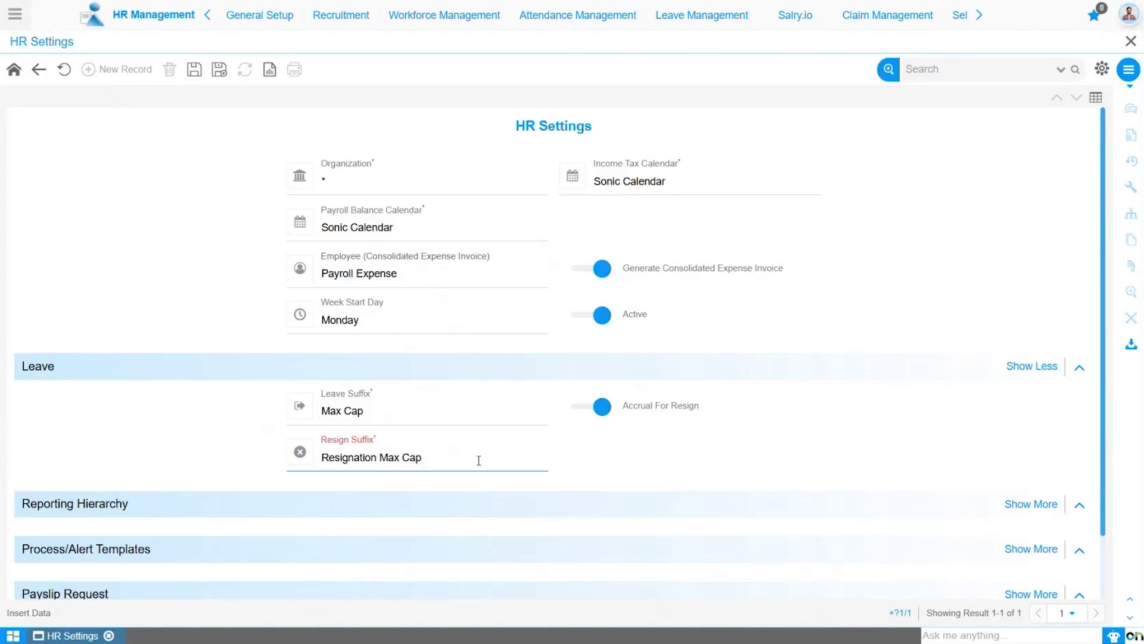
click(586, 413)
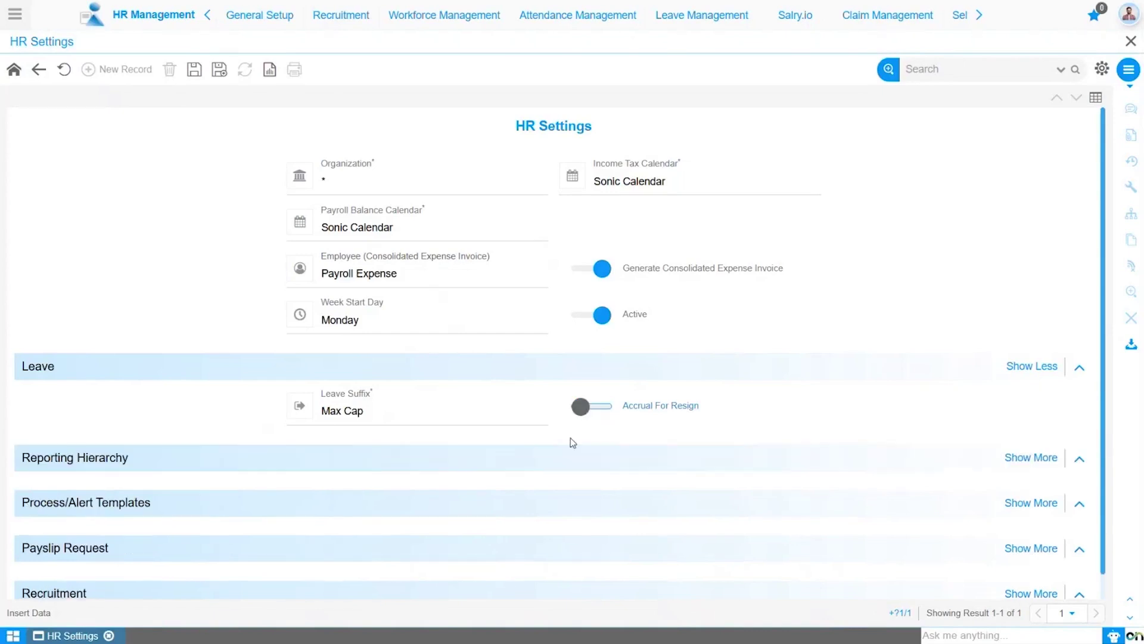
Expand the Reporting Hierarchy section and set the Reporting Hierarchy to Sonic Organization.
click(500, 460)
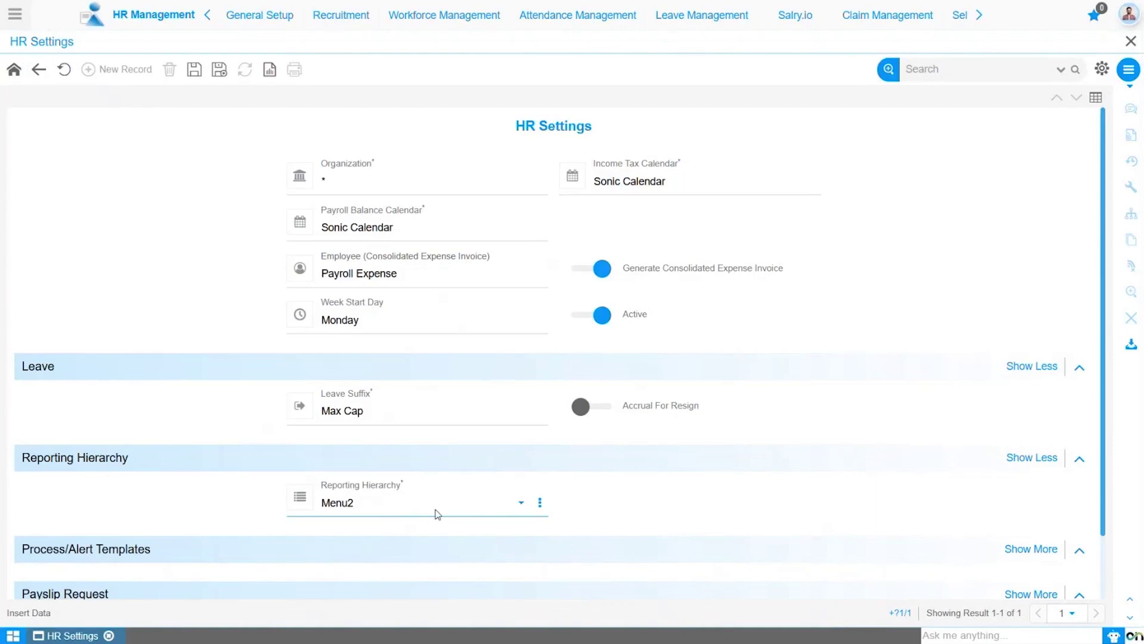
click(487, 508)
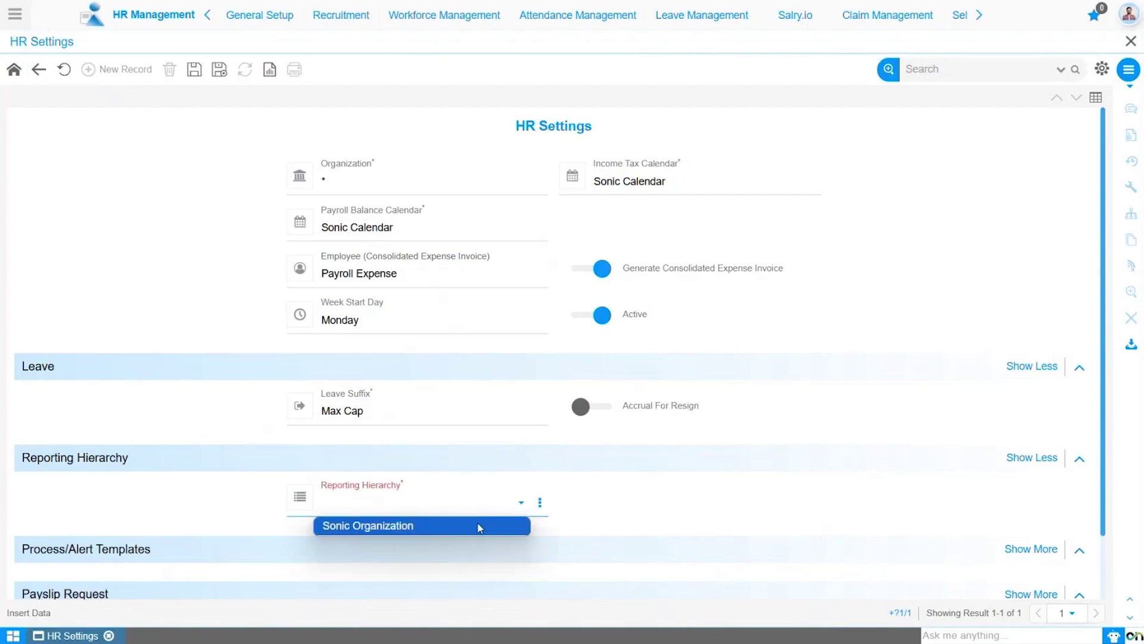
click(479, 526)
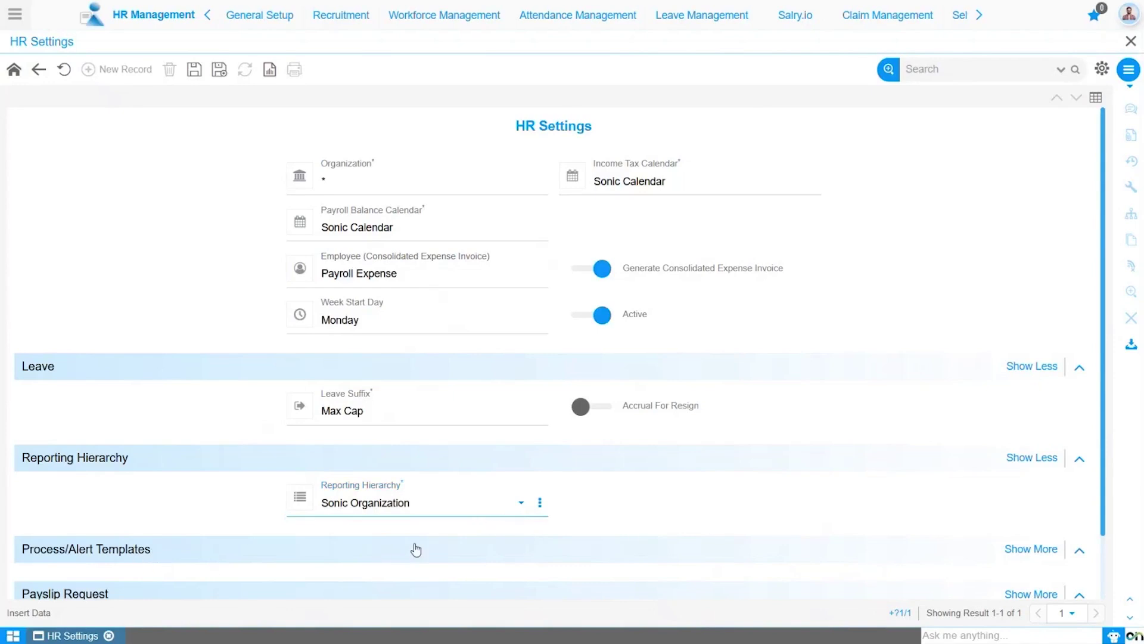
Expand the Process/Alert Templates section and examine the mail templates offered for the Birthday Template, selecting none.
click(1002, 548)
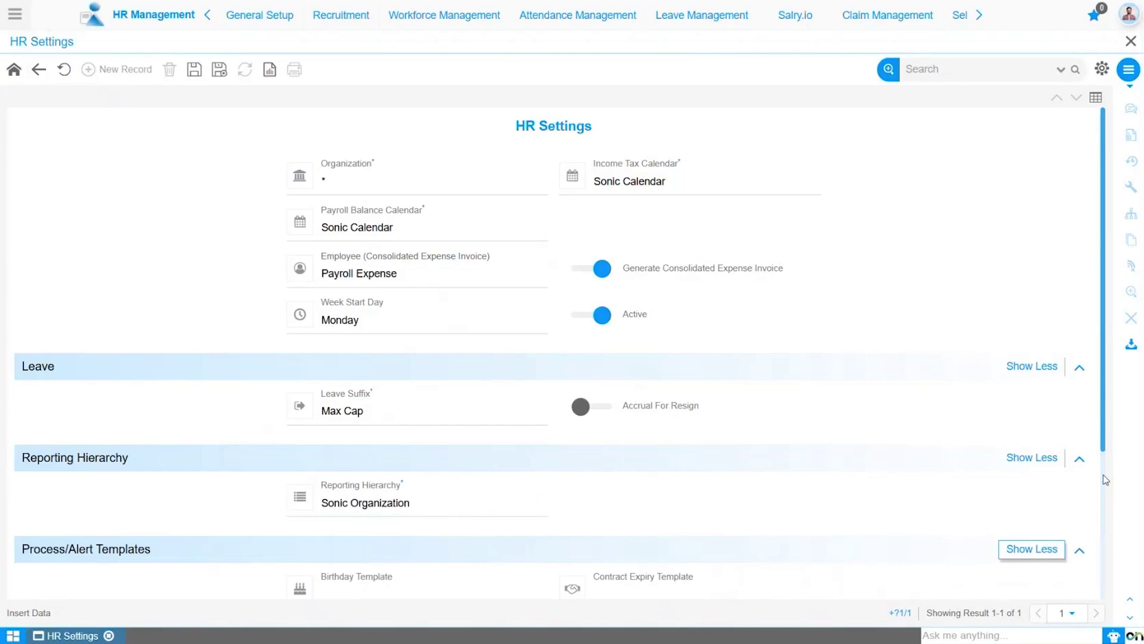
scroll(772, 419, down, 3)
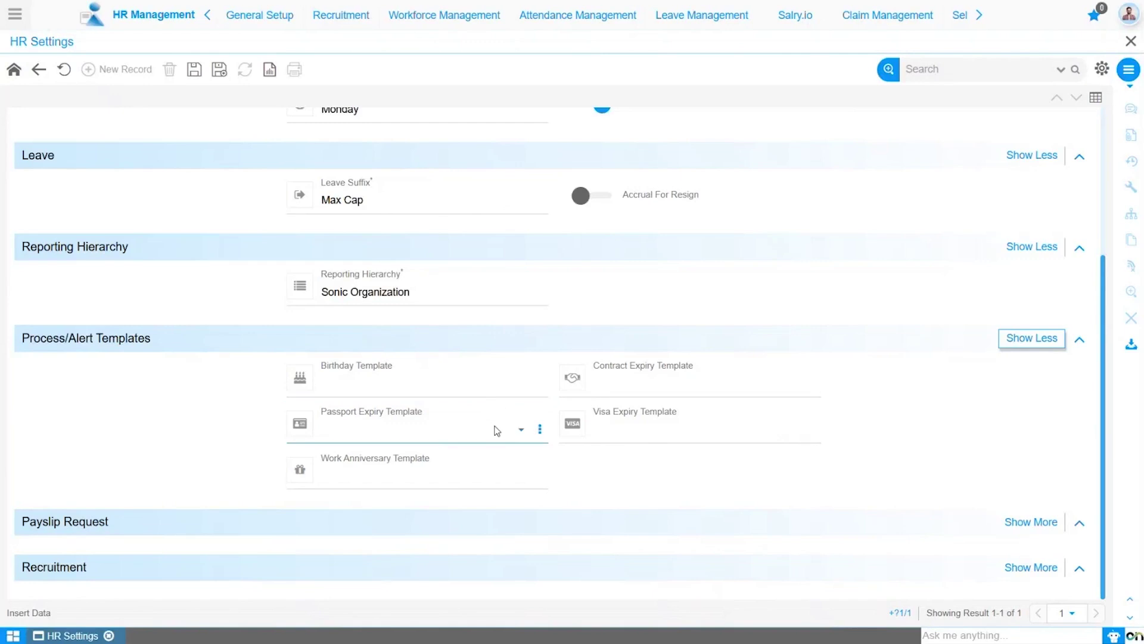
click(444, 383)
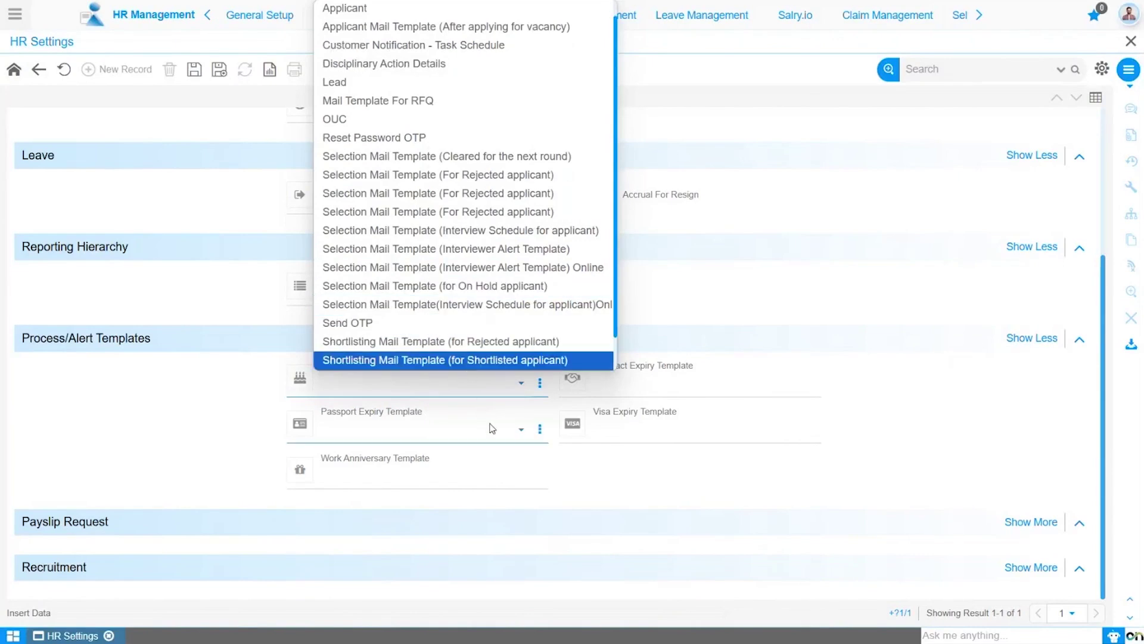
click(573, 463)
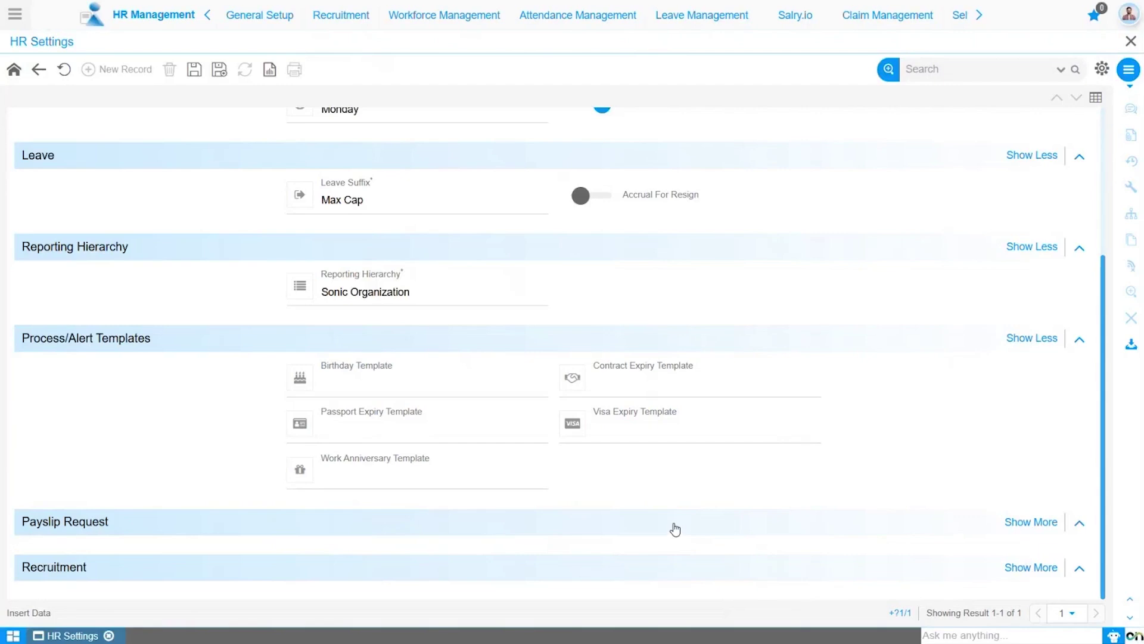
Enable Payslip Approval Required in the Payslip Request section, view the available jobs, and disable the option again.
click(1012, 524)
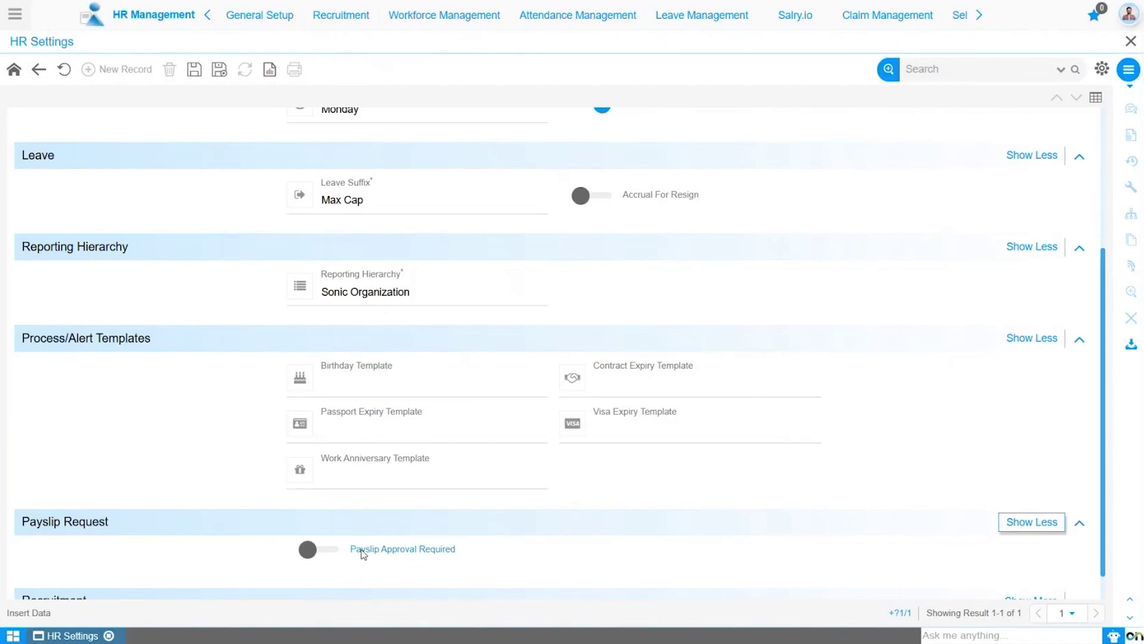
click(330, 551)
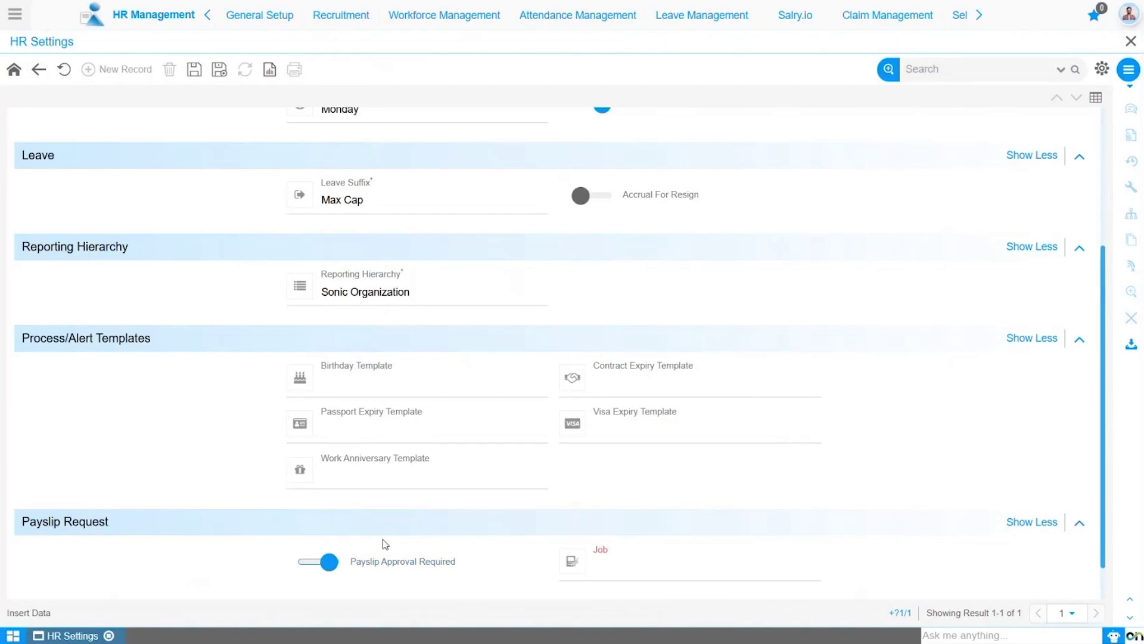
click(669, 574)
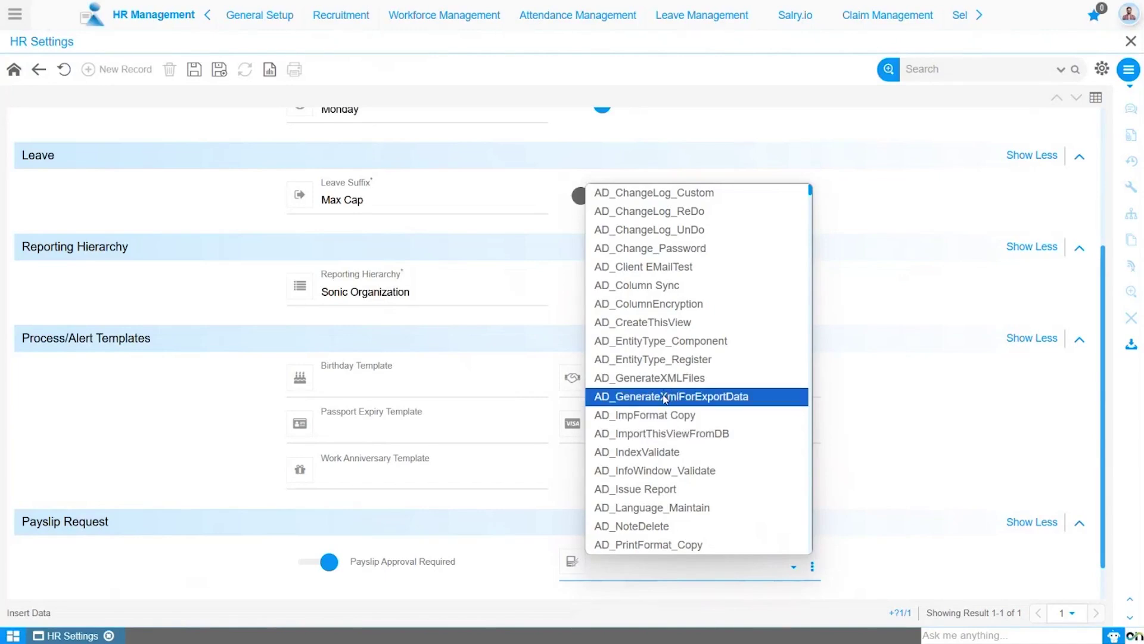
click(308, 565)
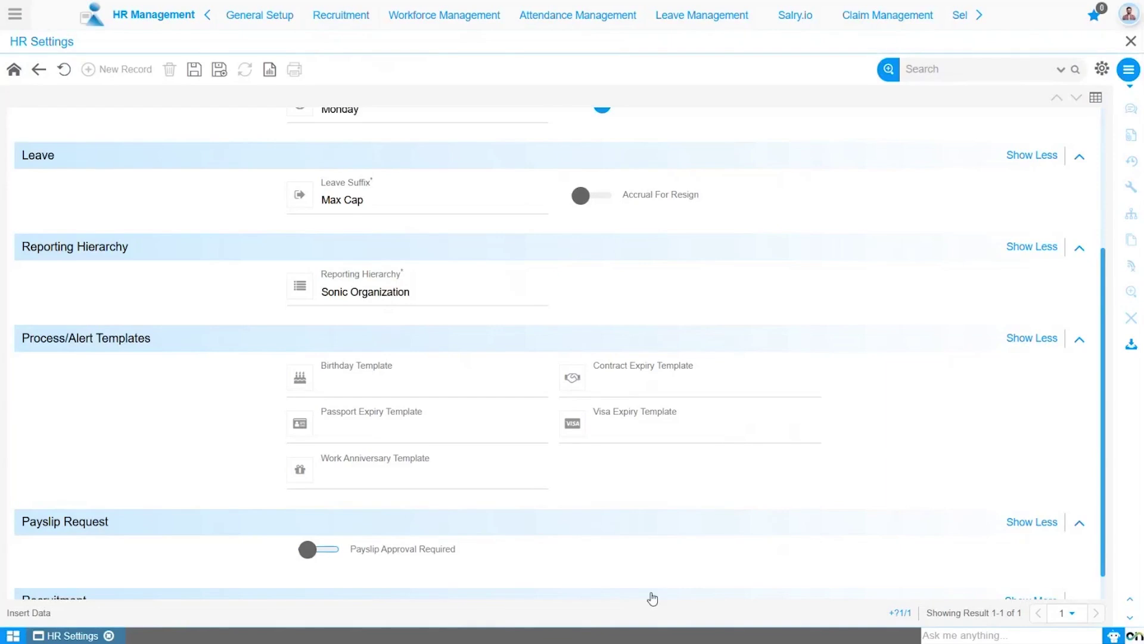
Expand the Recruitment section and set the Recruitment Criteria to Position.
scroll(1105, 594, down, 1)
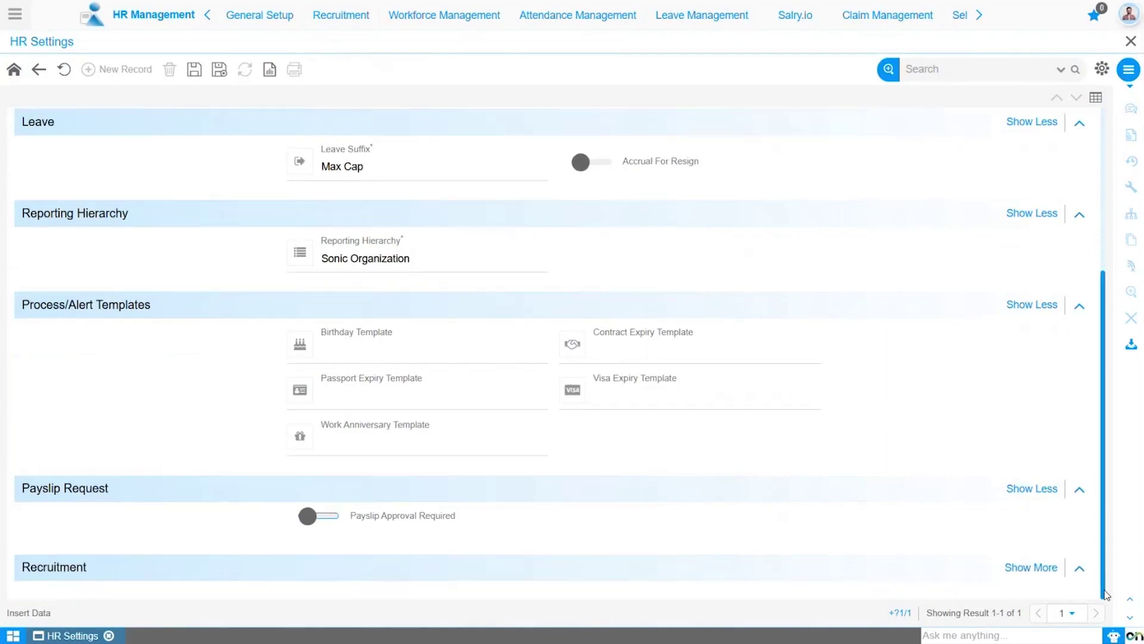
click(1037, 571)
scroll(1105, 592, down, 3)
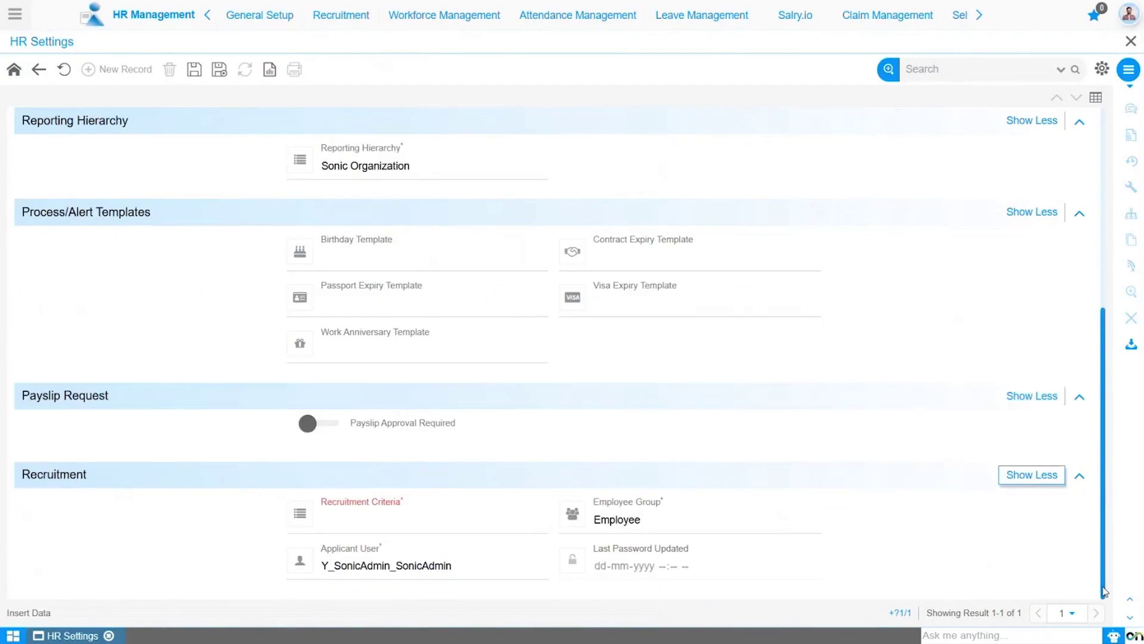
click(441, 530)
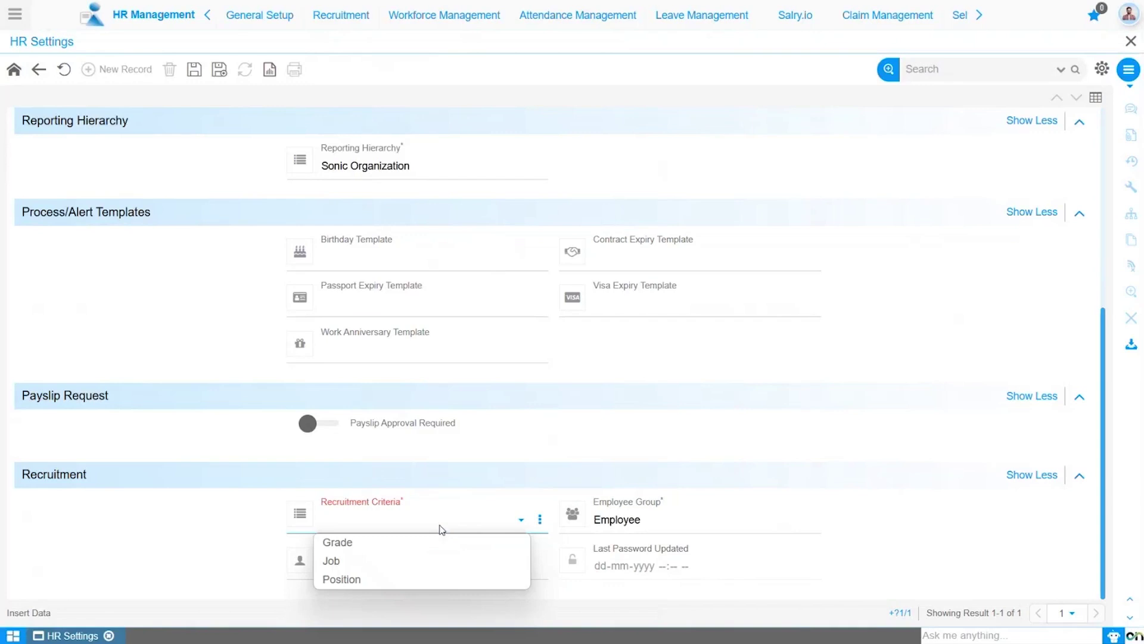
click(379, 581)
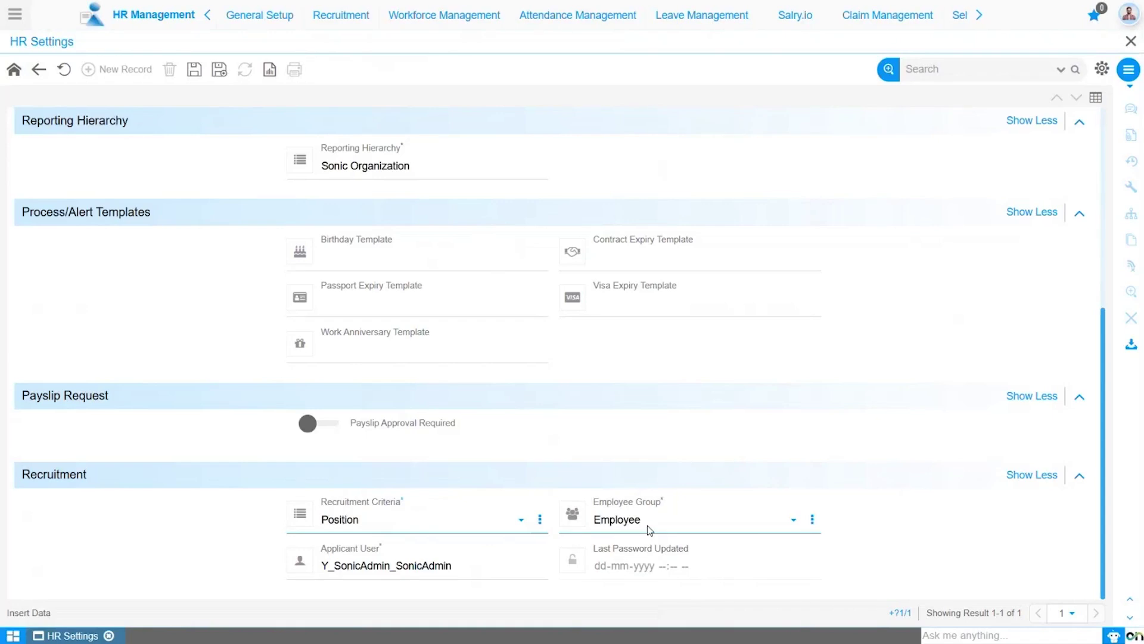
Choose Employee as the recruitment Employee Group and save the HR Settings record.
click(677, 528)
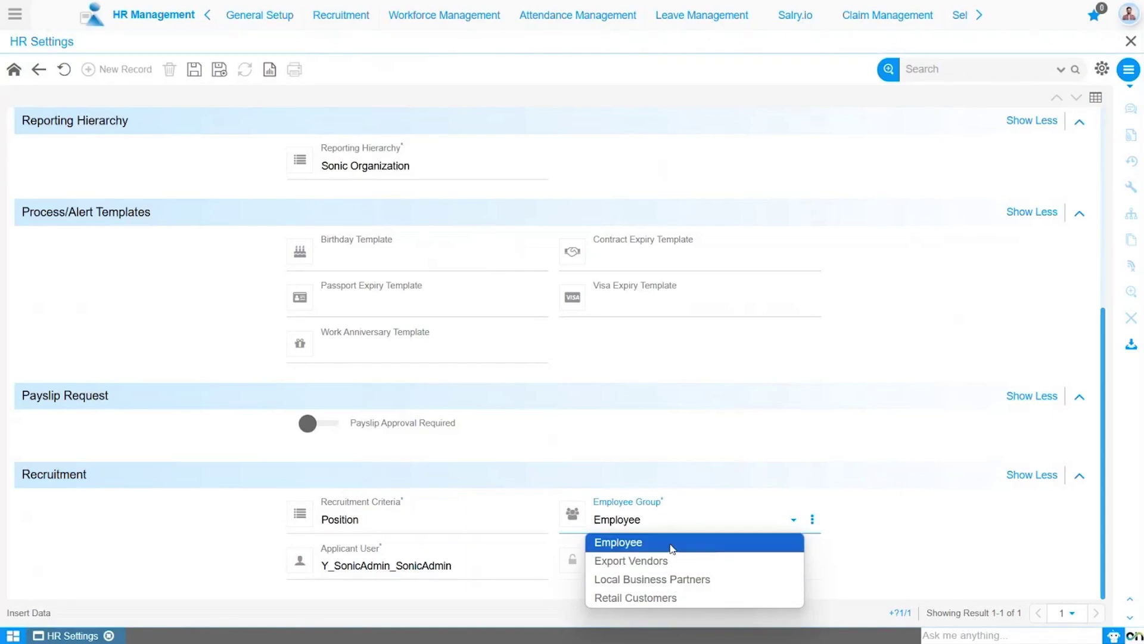
click(672, 548)
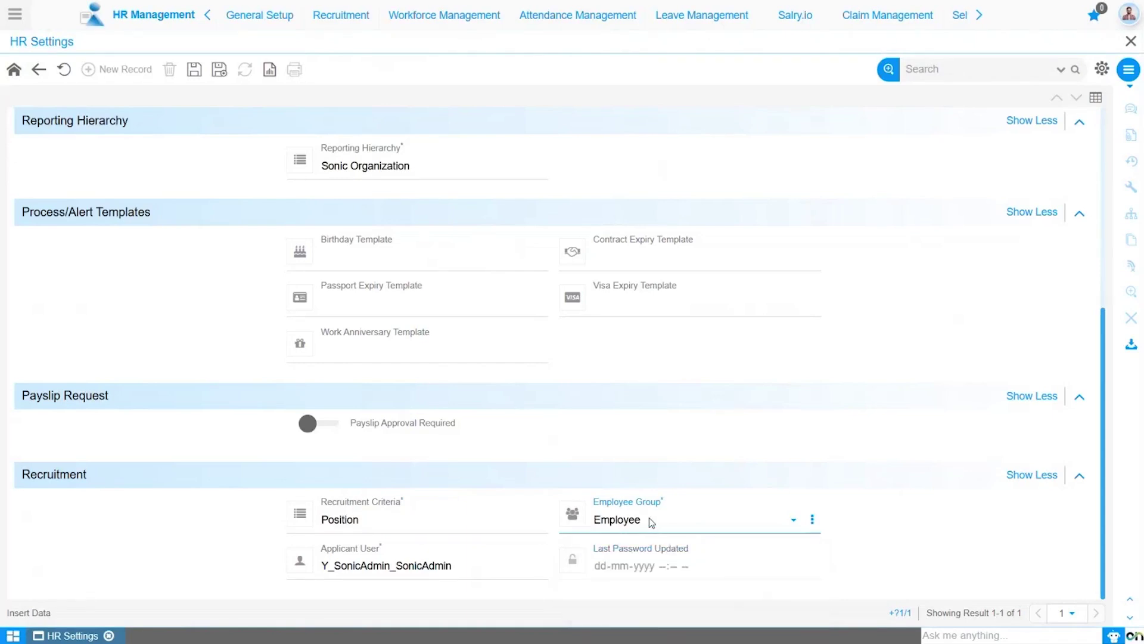
click(194, 71)
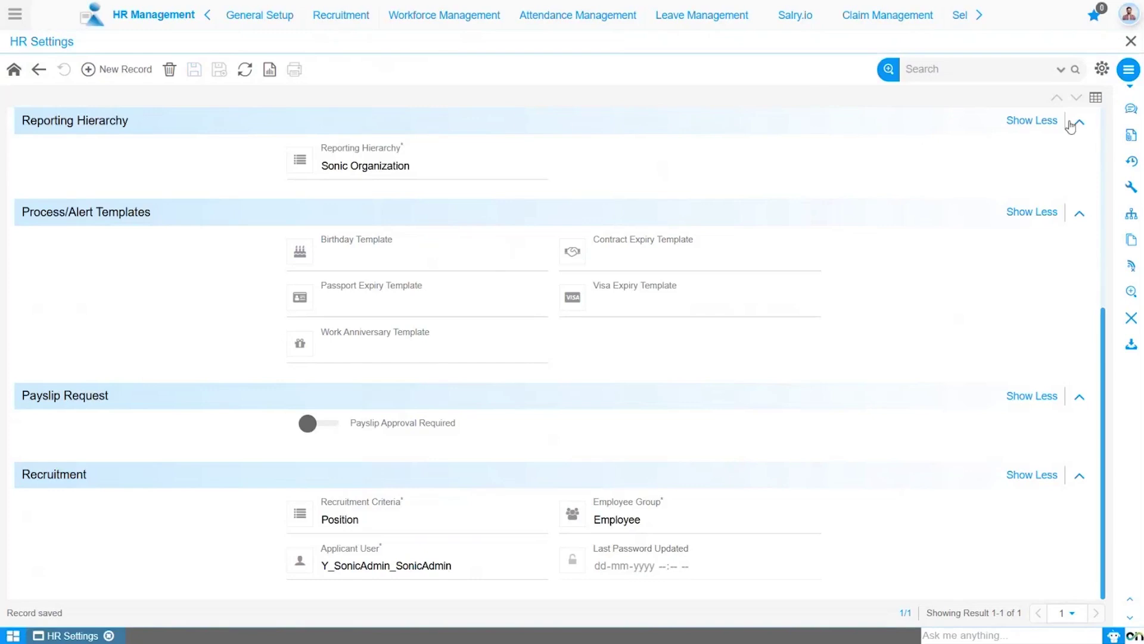
scroll(1103, 133, up, 5)
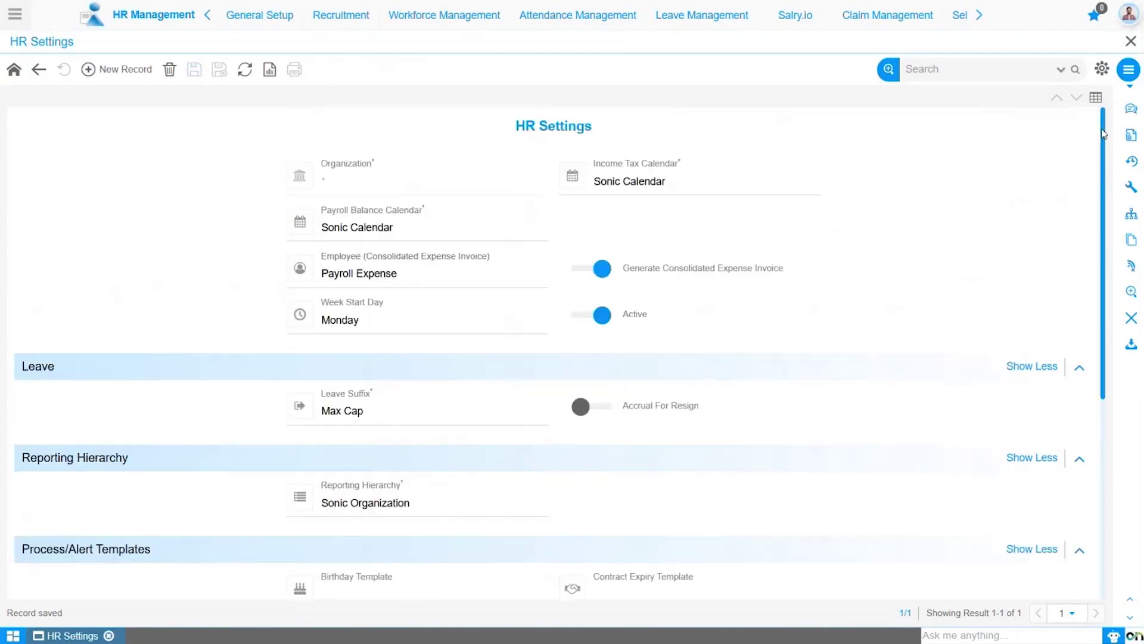